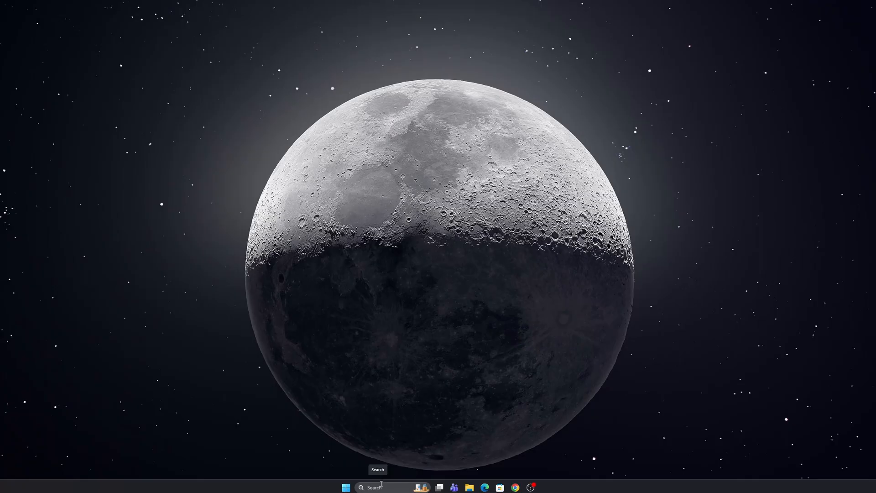
- Search for the Windows features settings and open the Turn Windows features on or off dialog
click(381, 487)
text(windows f)
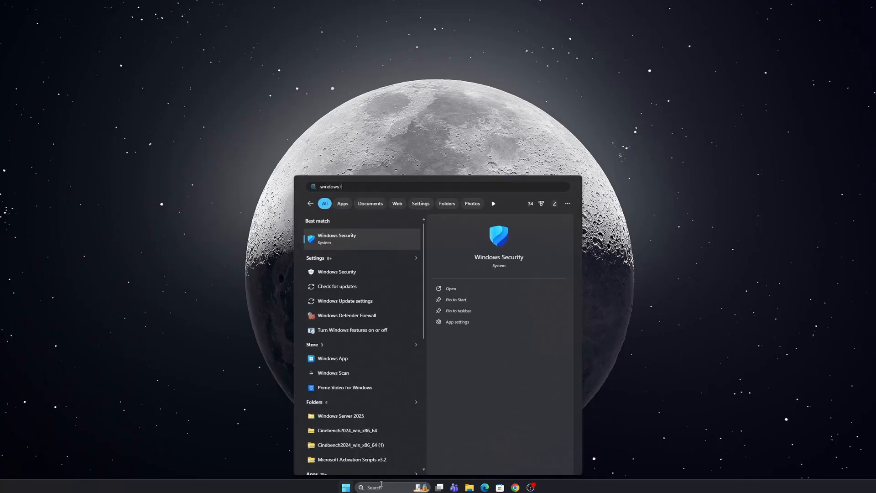
text(eature)
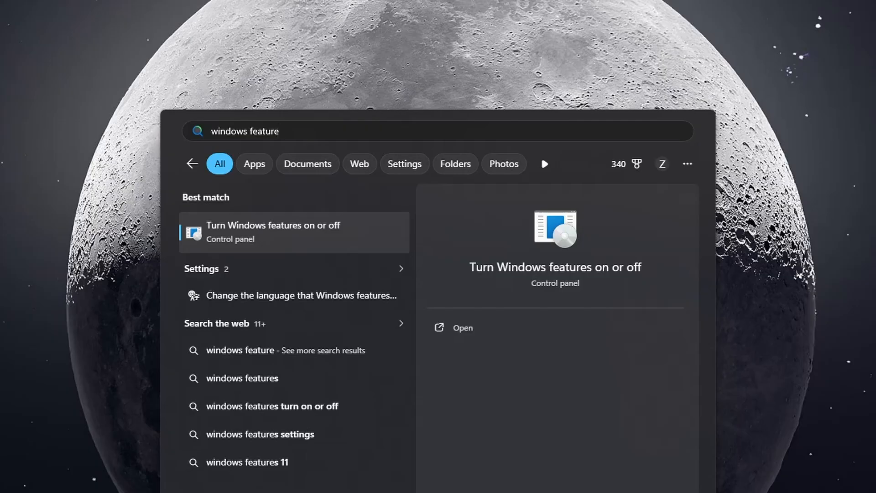
key(Return)
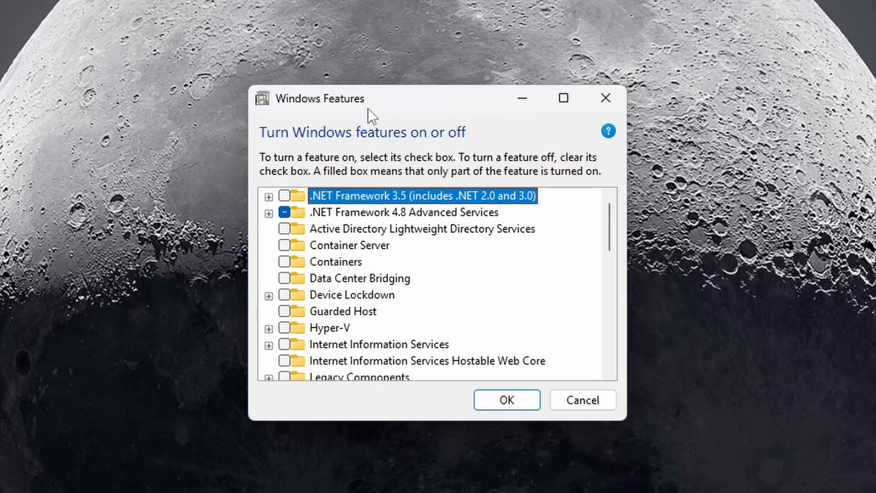
- Enable Hyper-V together with its management tools and platform, apply the change, and restart the PC
click(268, 329)
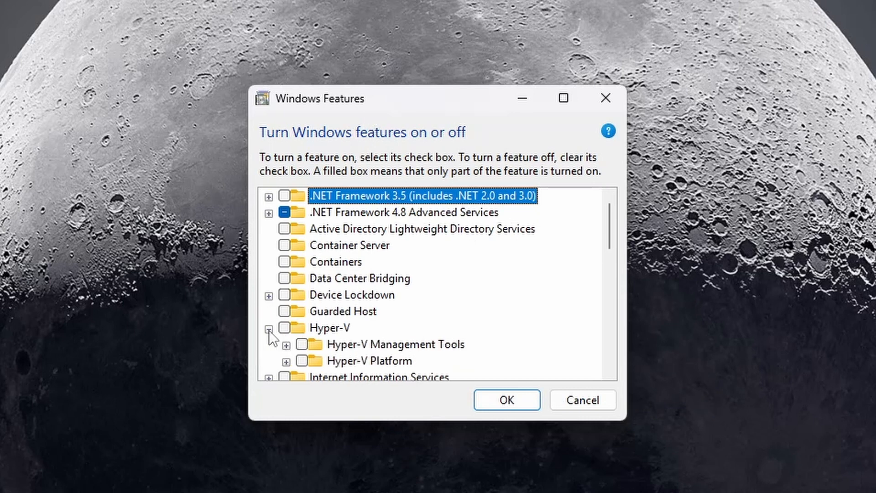
click(283, 327)
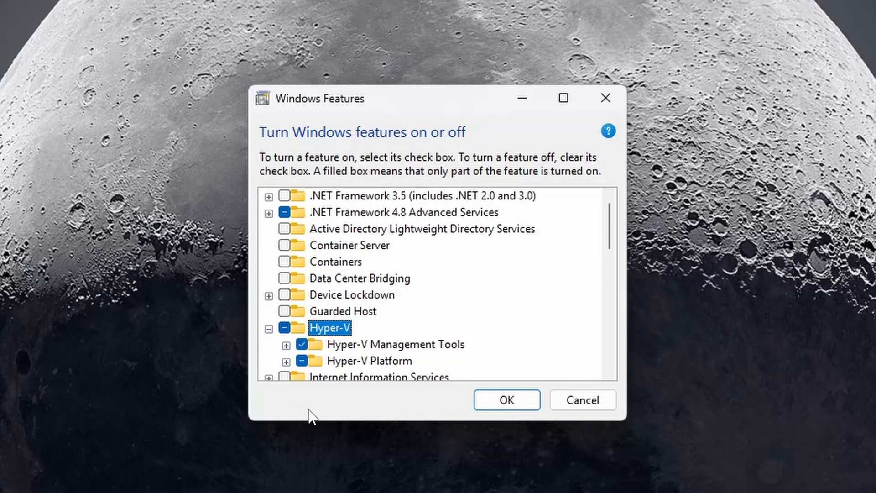
click(498, 397)
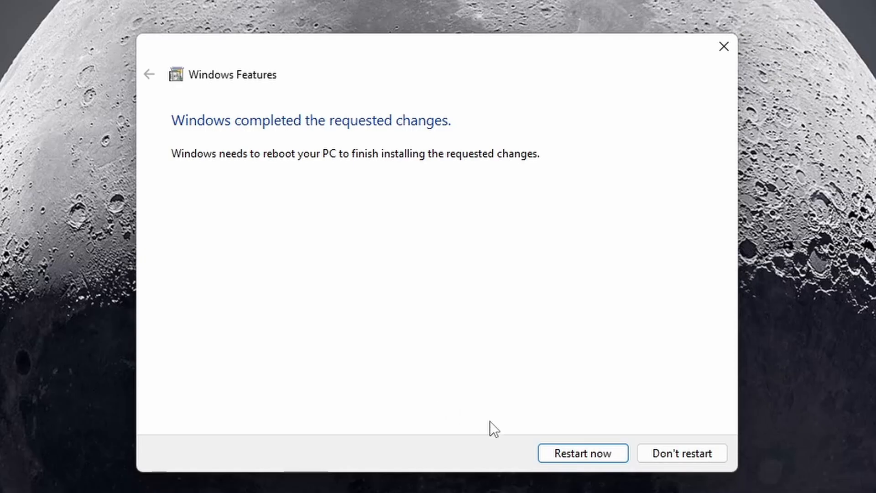
click(549, 454)
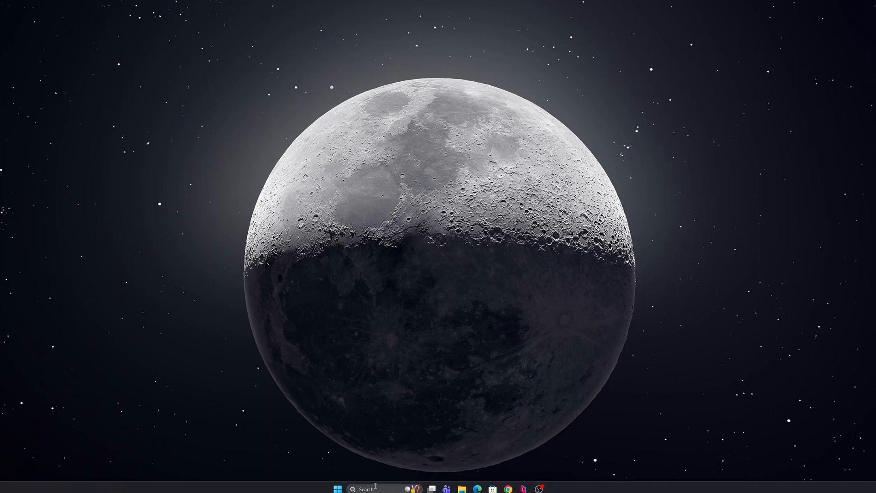
- Open Hyper-V Manager
key(super)
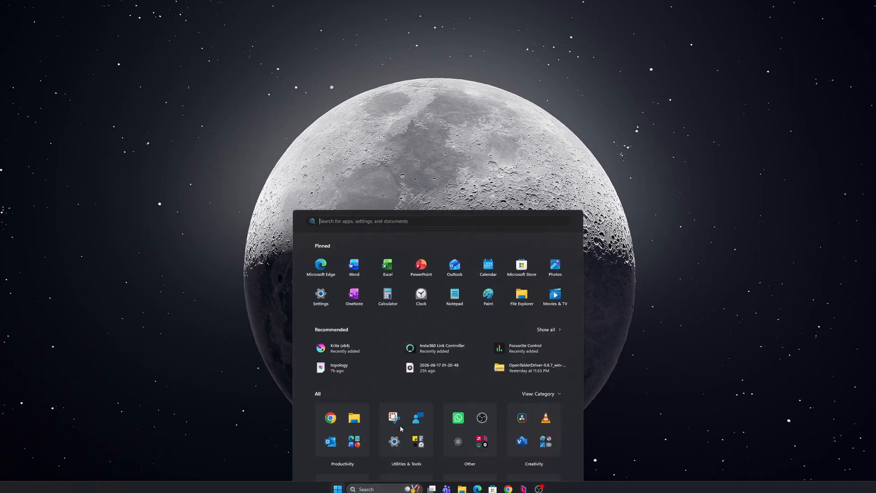
text(hyper-v manager)
key(Return)
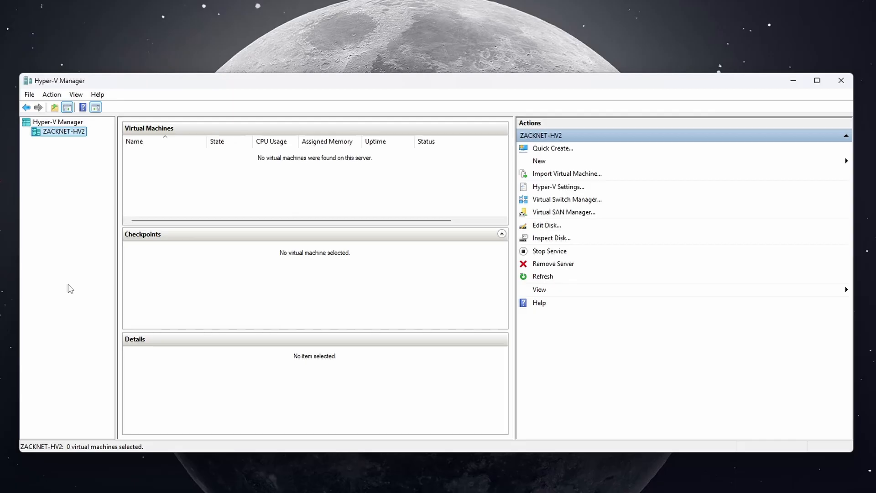
- Try to connect Hyper-V Manager to the other computer at 192.168.100.101
right_click(52, 122)
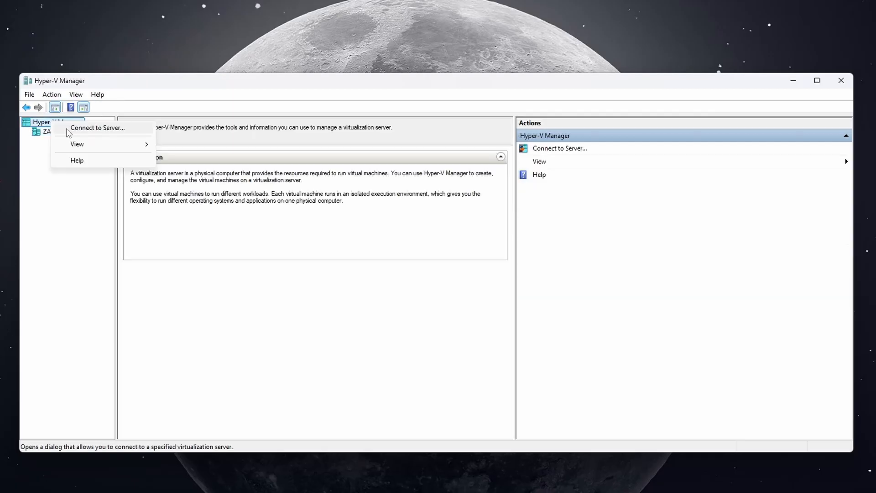
click(68, 129)
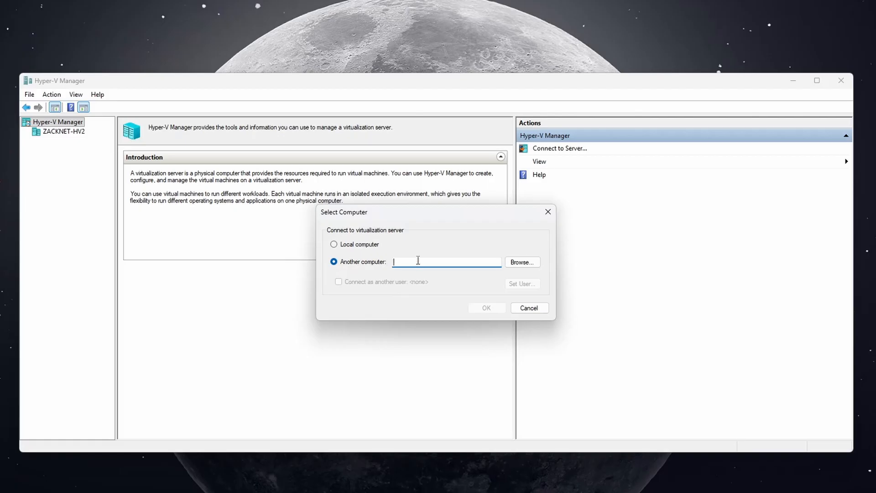
text(192.168.100.101)
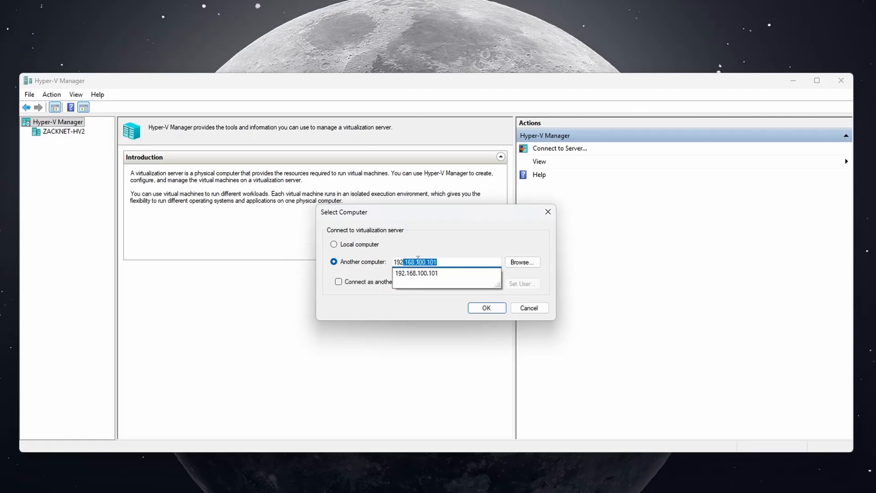
key(End)
click(440, 243)
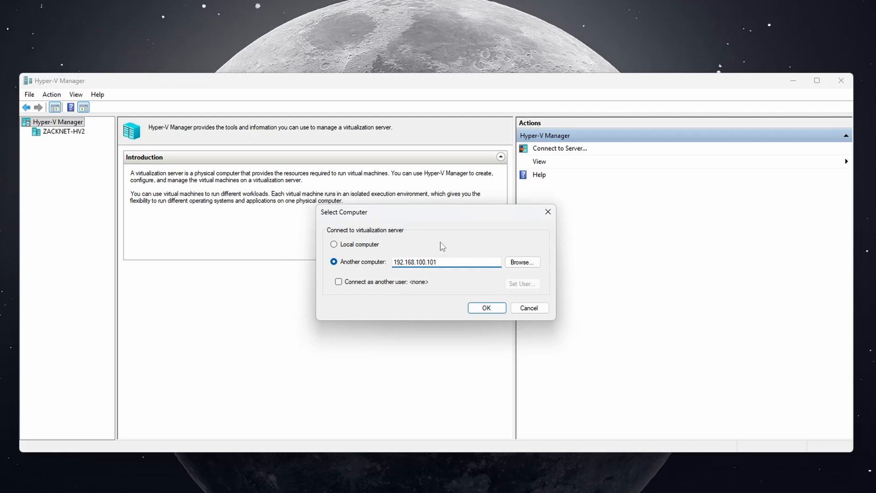
click(481, 309)
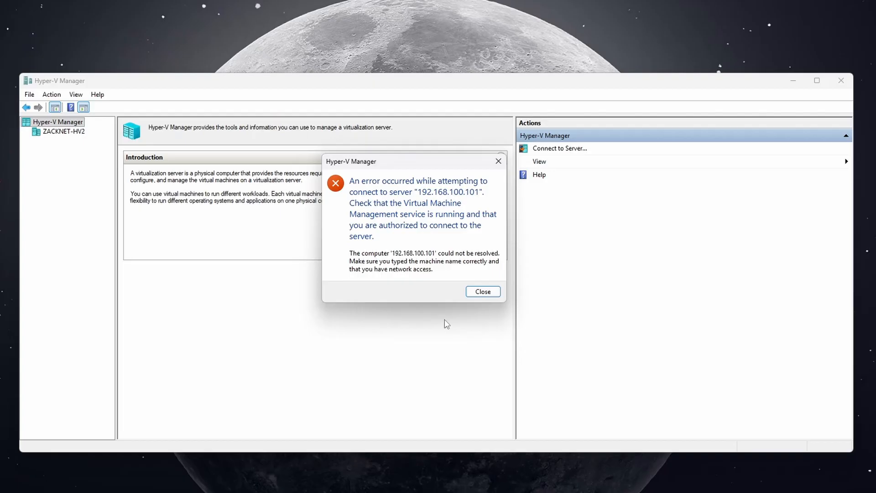
click(482, 292)
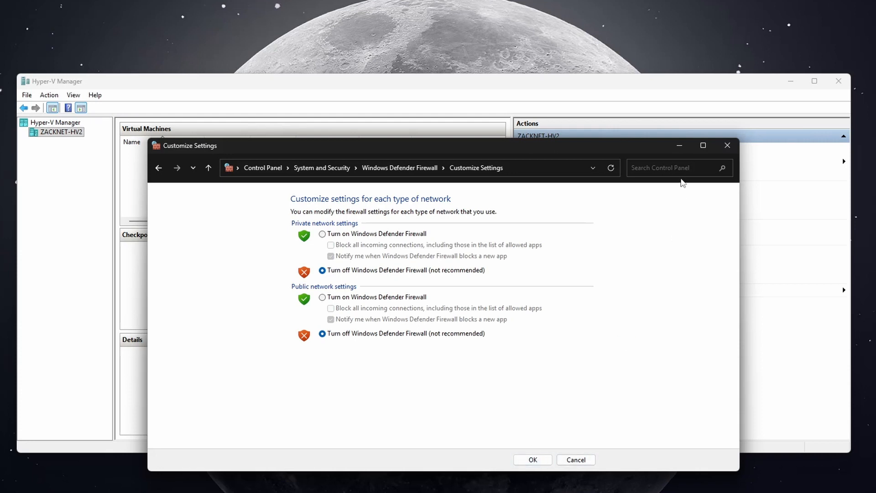
- Put the firewall settings aside, switch to Computer Management, and check the members of the local Hyper-V Administrators group
click(679, 145)
key(alt+Tab)
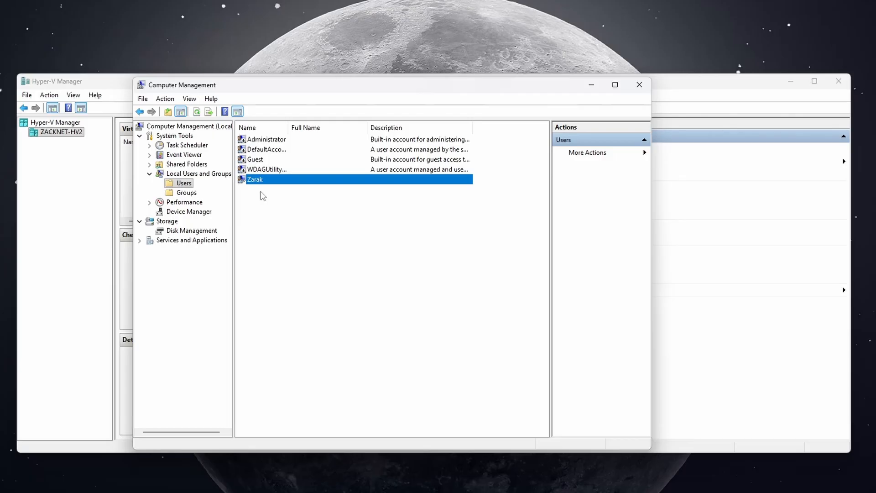
click(196, 193)
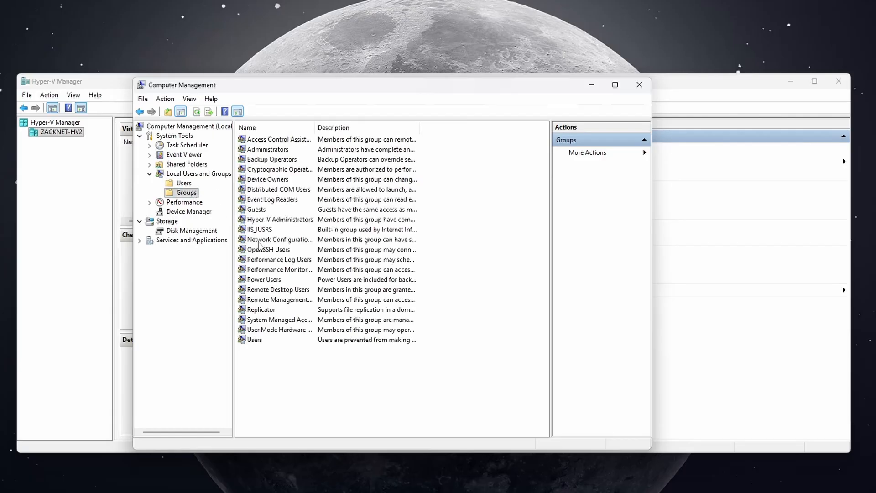
double_click(272, 220)
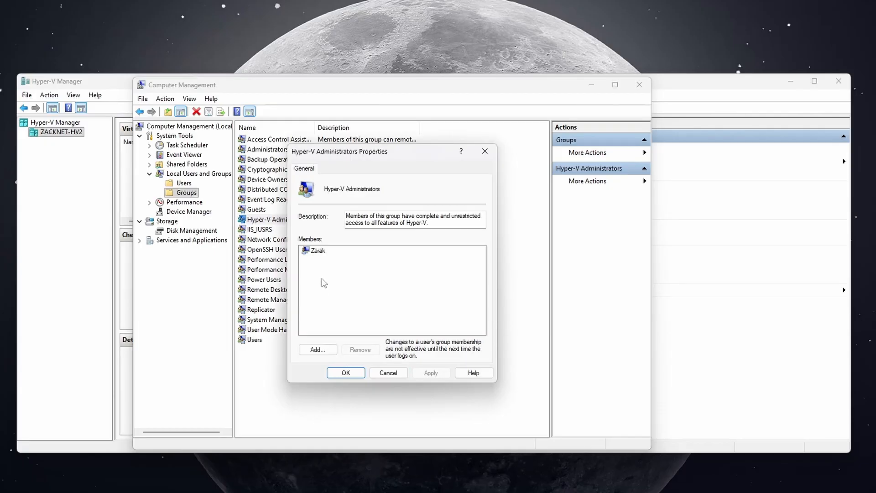
click(388, 373)
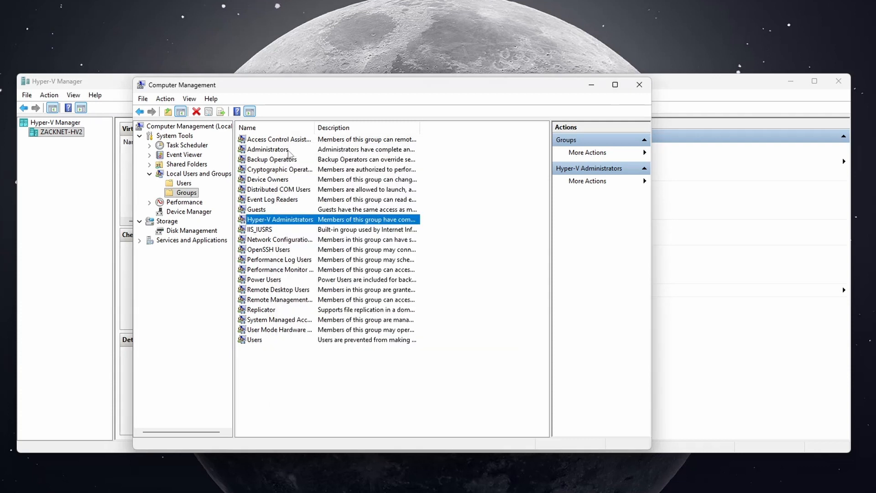
- Check the members of the local Administrators group and close Computer Management
click(286, 153)
double_click(287, 153)
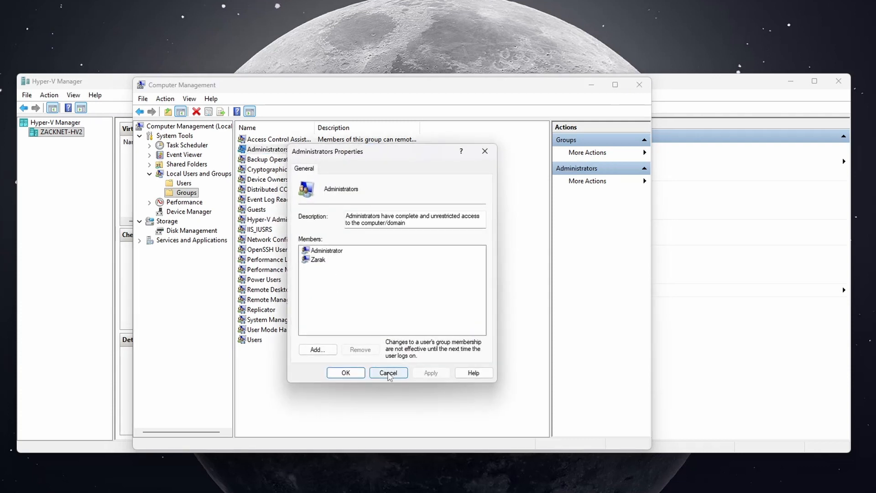
click(388, 373)
click(638, 85)
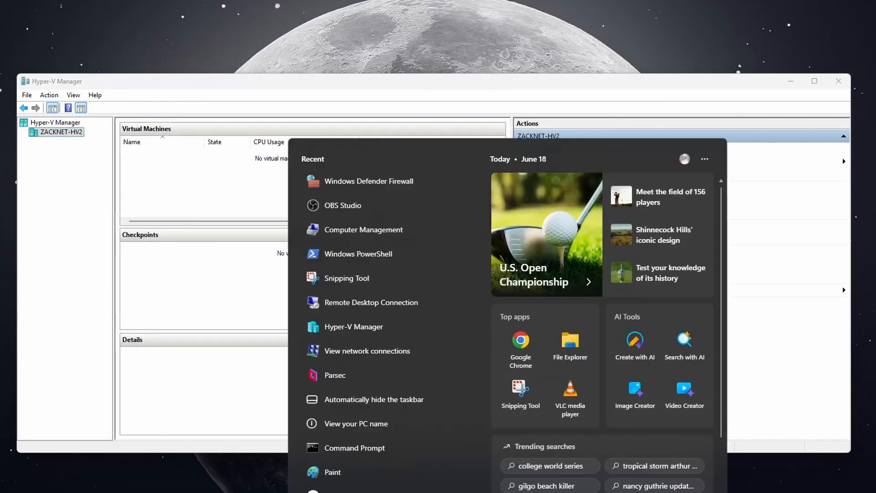
- Open Windows PowerShell as administrator and run Enable-PSremoting on the local computer
key(super)
text(power)
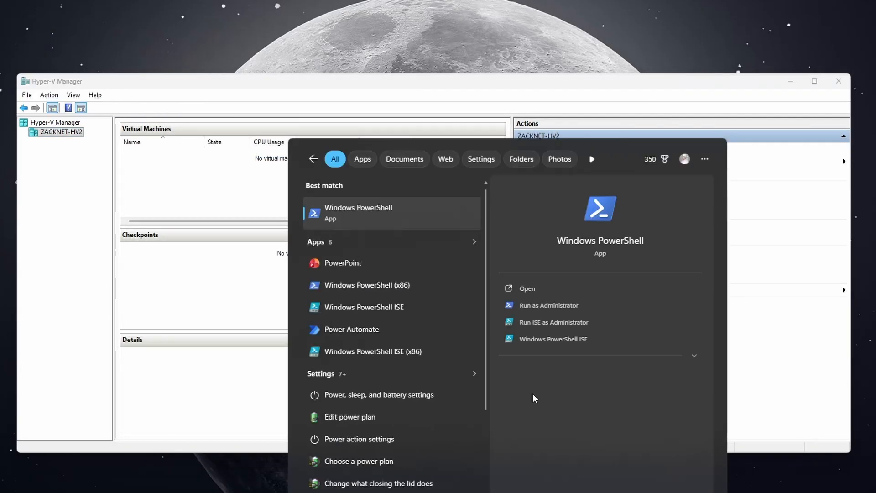
click(554, 313)
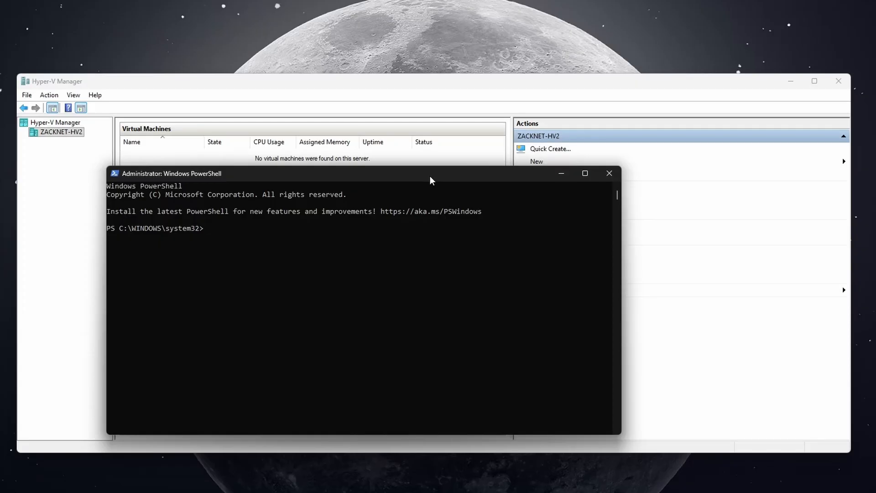
text(Enable-PSremoting)
key(Return)
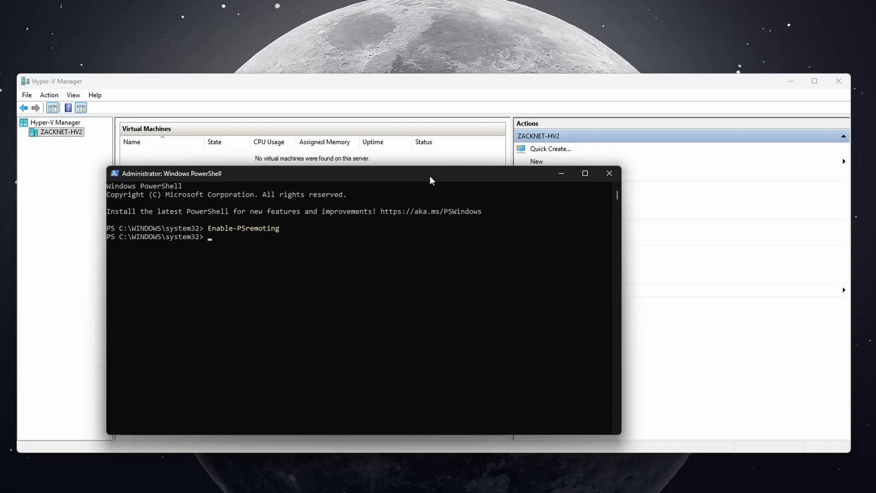
- Trust all remote hosts on the local computer by running set-item WSMan:\localhost\client\trustedhosts -value "*" -force
text(set-item WSMan)
key(BackSpace)
text(:\localhost)
text(\)
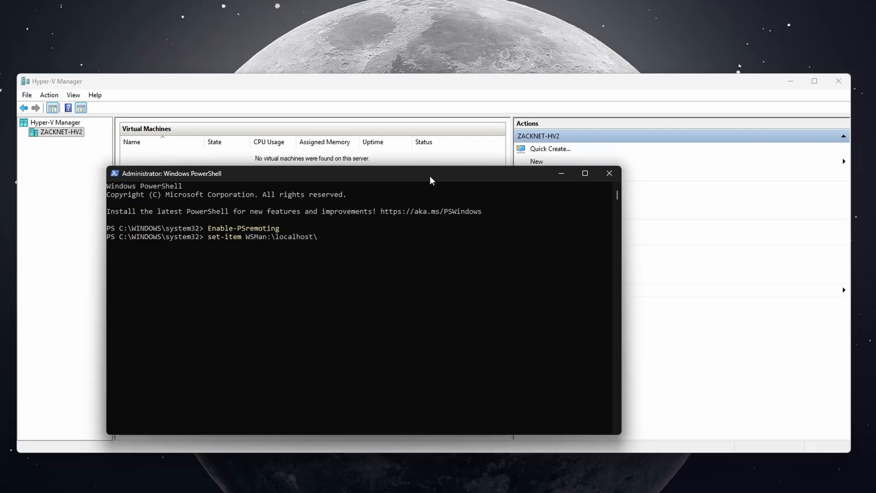
text(client\trustedhosts -value "*)
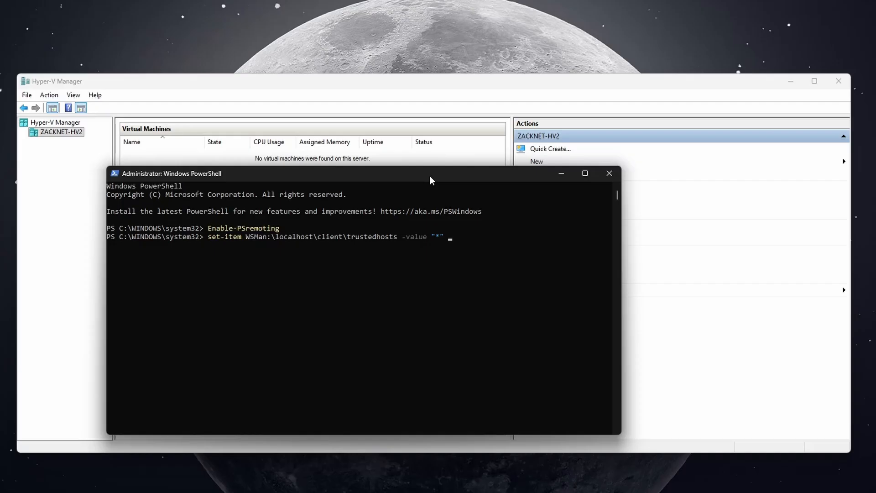
text(-force)
key(Return)
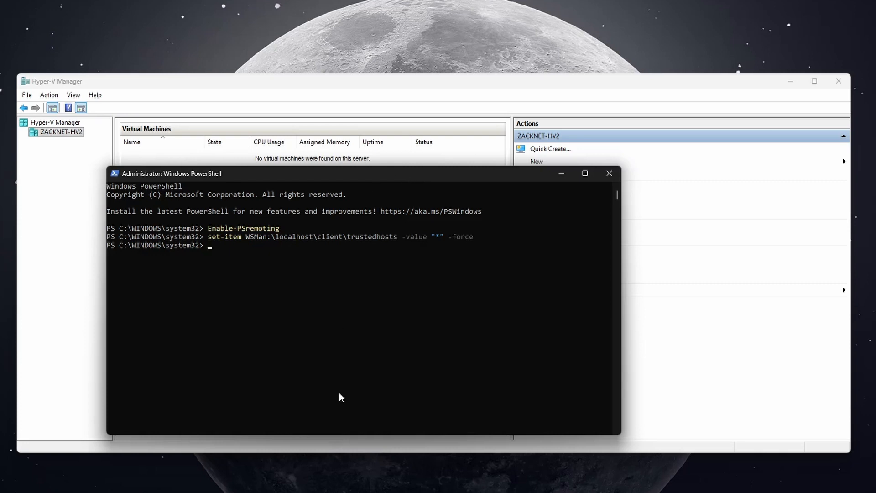
- Connect to 192.168.100.101 with Remote Desktop Connection
click(348, 490)
click(427, 85)
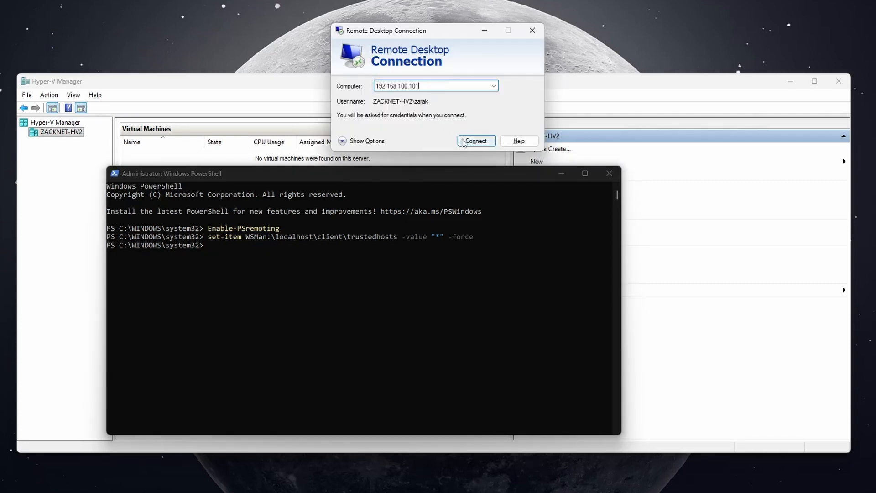
click(463, 142)
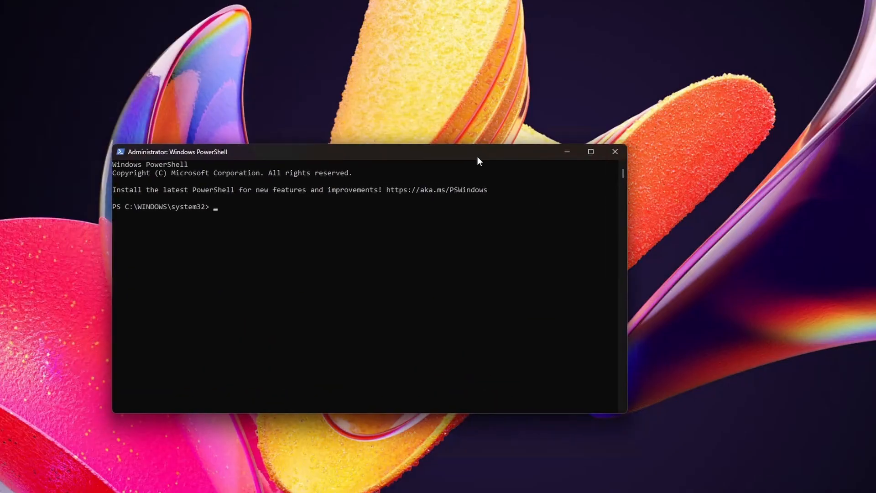
- Run Enable-PSremoting in the administrator PowerShell window on the remote computer
drag(477, 157, 533, 143)
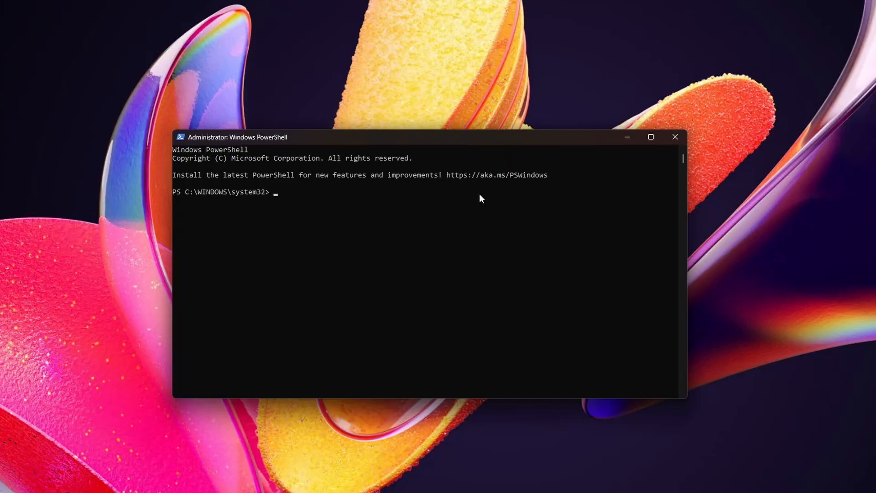
text(Enable-PSremoting)
key(Return)
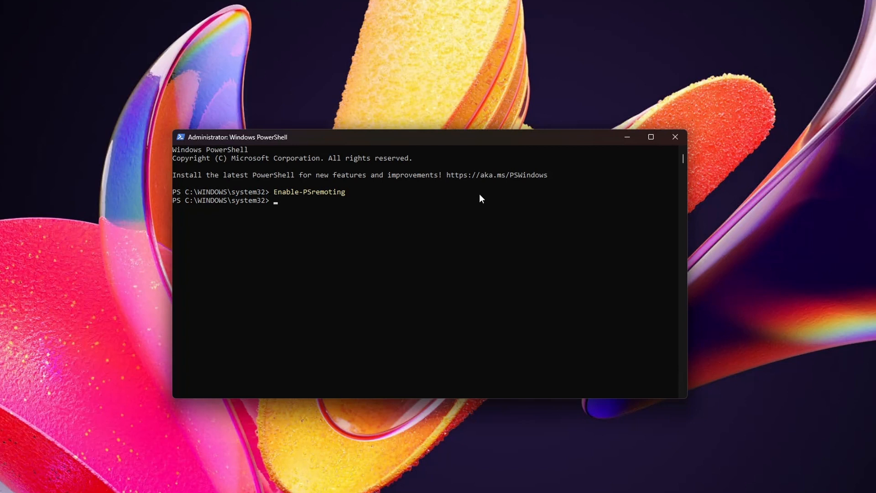
- Trust all hosts on the remote computer by running set-item WSMan:\localhost\client\trustedhosts -value "*" -Force
text(set-item WSMan:\localhost\client\)
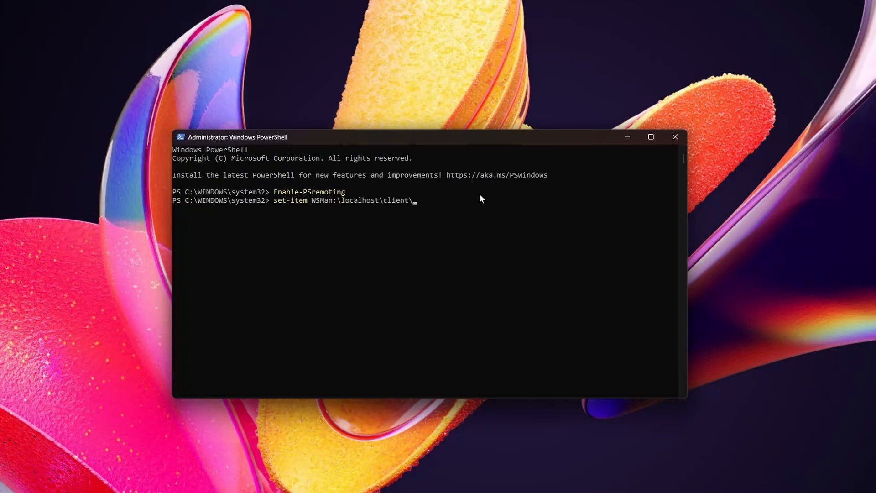
text(trustedhosts -value "*" -Force)
key(Return)
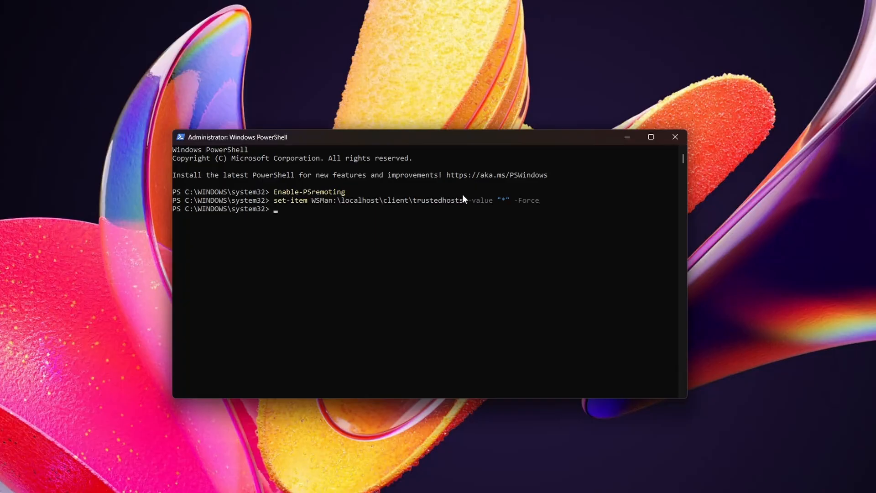
- Leave the remote session and return to Hyper-V Manager on the local computer
key(super)
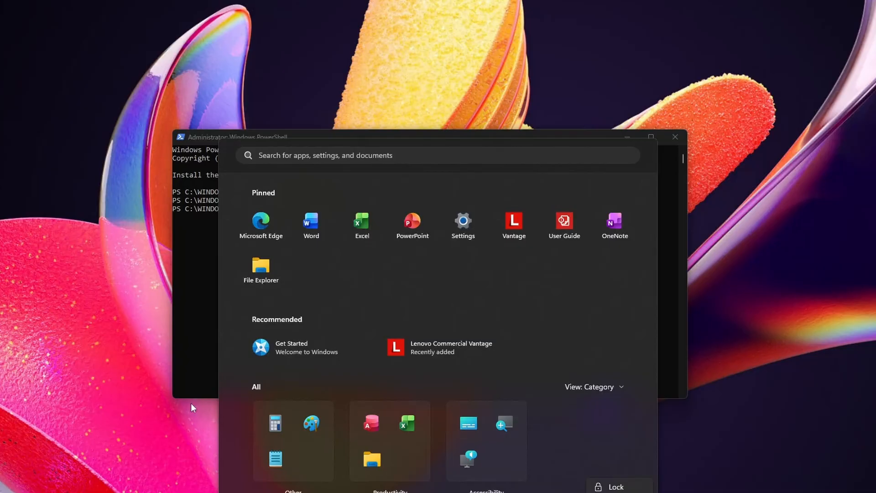
click(192, 343)
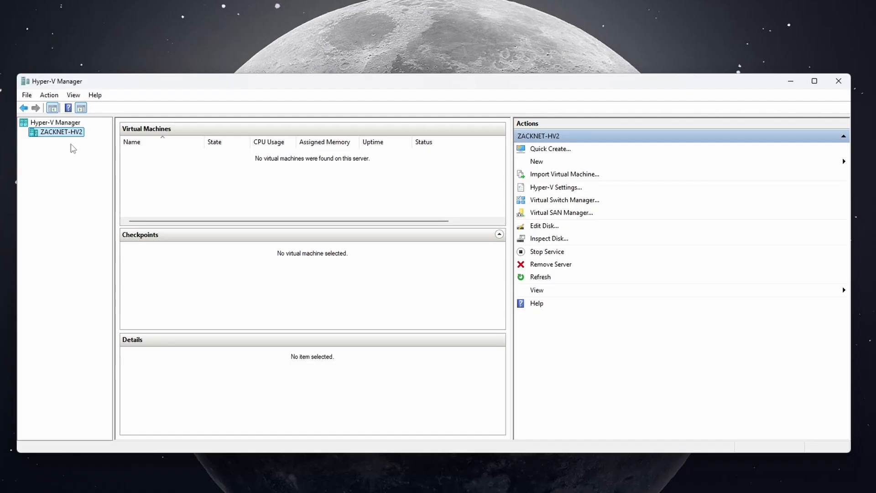
- Connect Hyper-V Manager to the remote virtualization server at 192.168.100.101
click(63, 123)
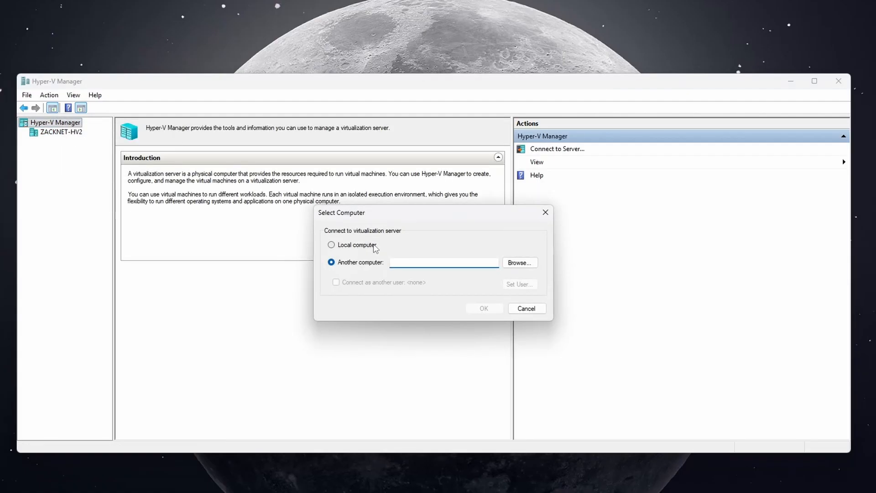
text(192.168.100.101)
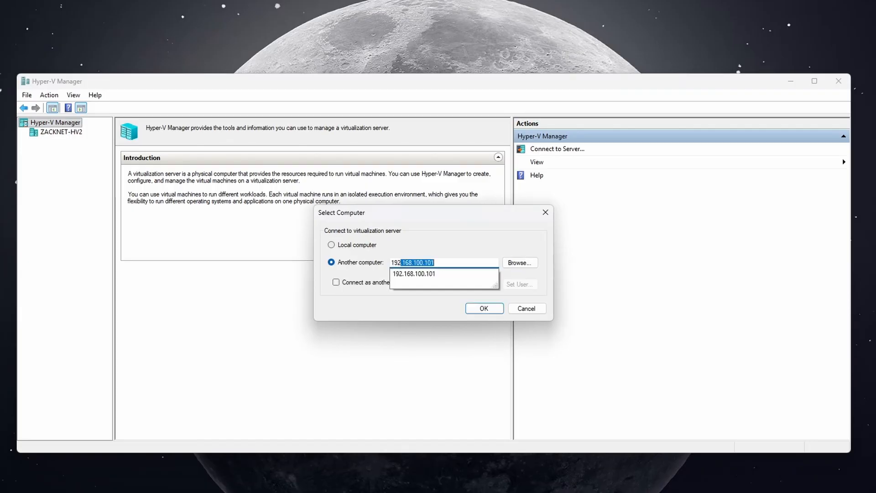
click(483, 309)
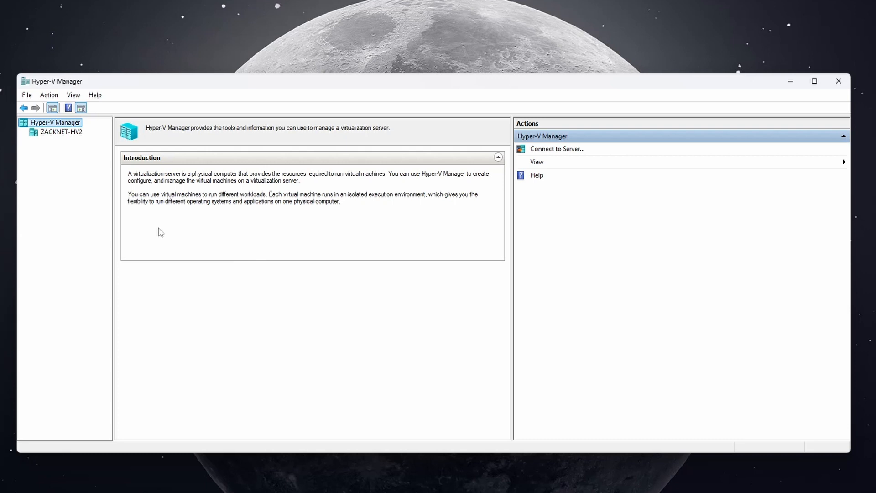
- Examine the virtual machine views of ZACKNET-HV1 and ZACKNET-HV2, ending on the Hyper-V Manager root
click(60, 141)
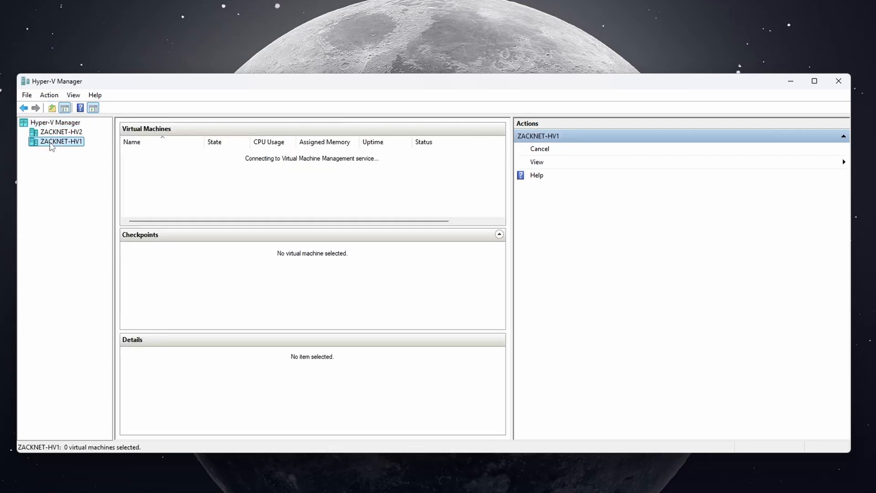
click(57, 133)
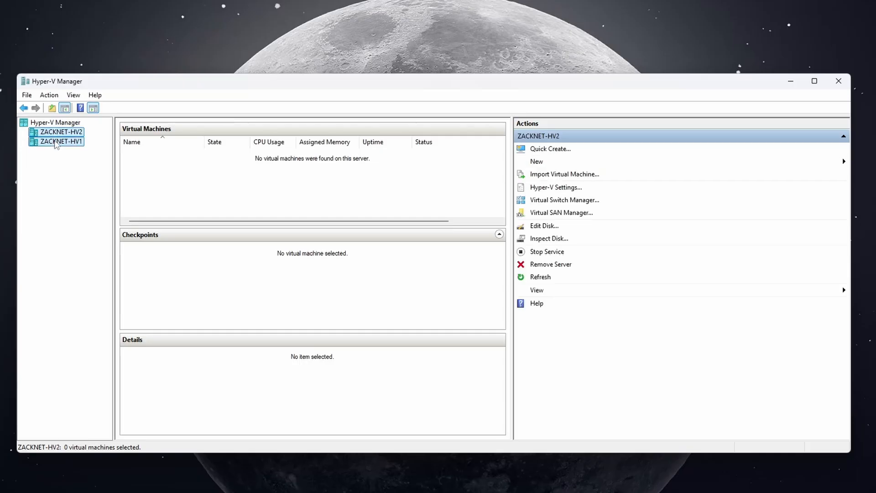
click(56, 142)
click(57, 133)
click(56, 122)
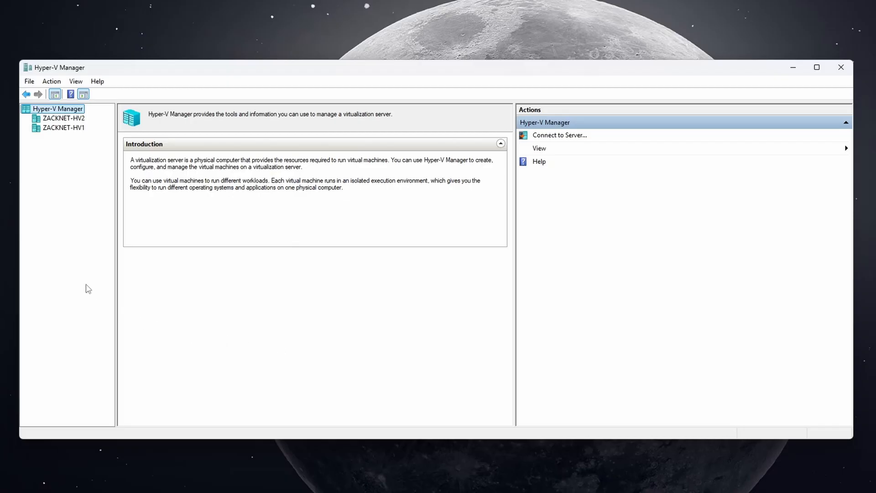
- Create an external virtual switch named WAN on ZACKNET-HV2, using the Realtek PCIe 5GbE Family Controller
click(75, 119)
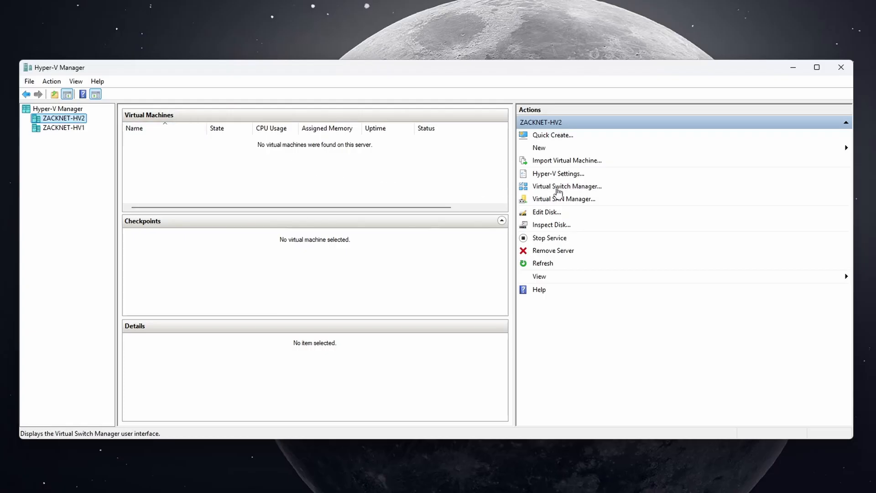
click(557, 191)
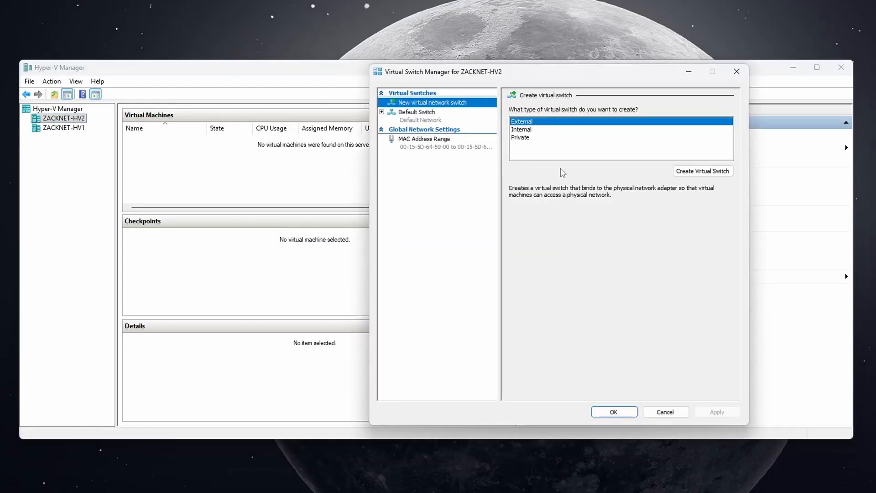
click(698, 172)
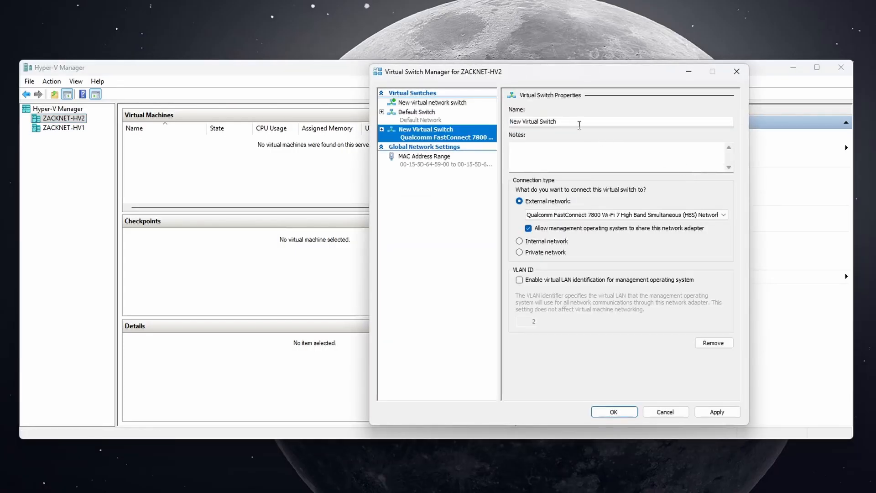
click(574, 122)
key(ctrl+a)
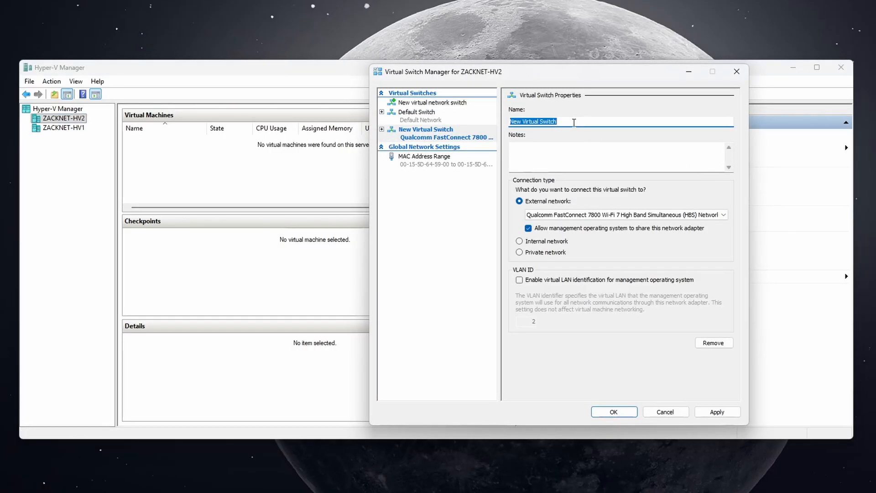
text(WAN)
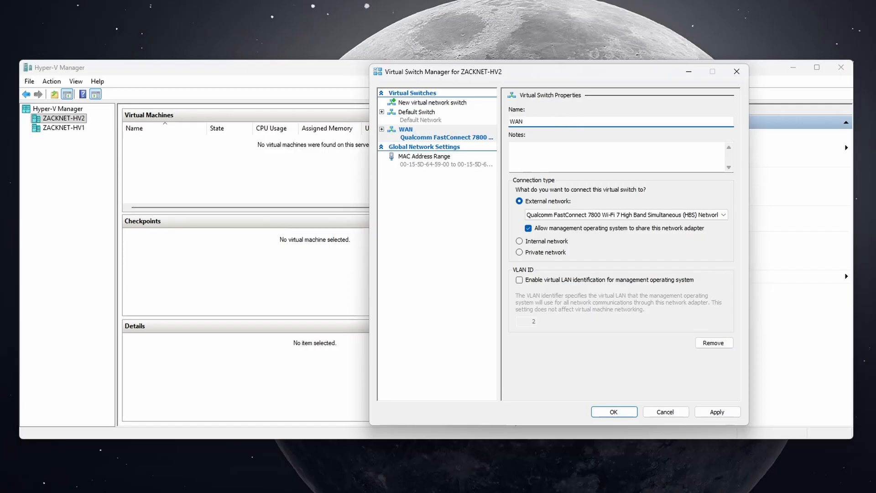
click(536, 215)
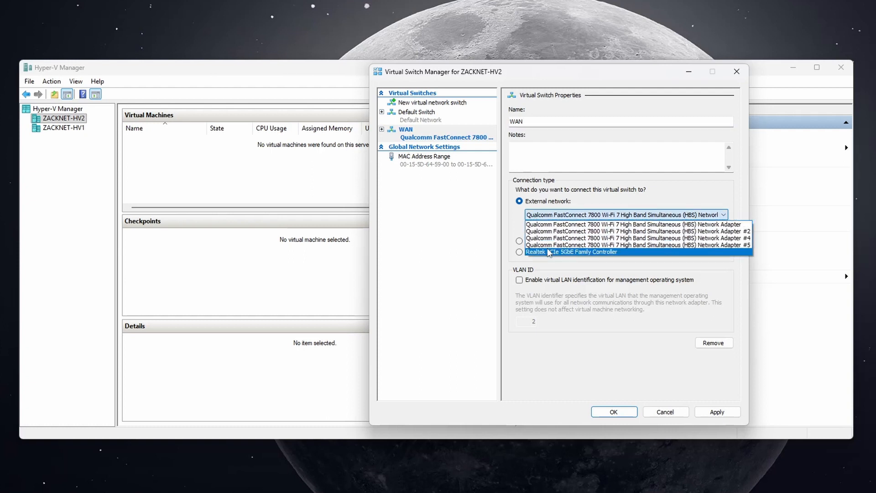
click(548, 252)
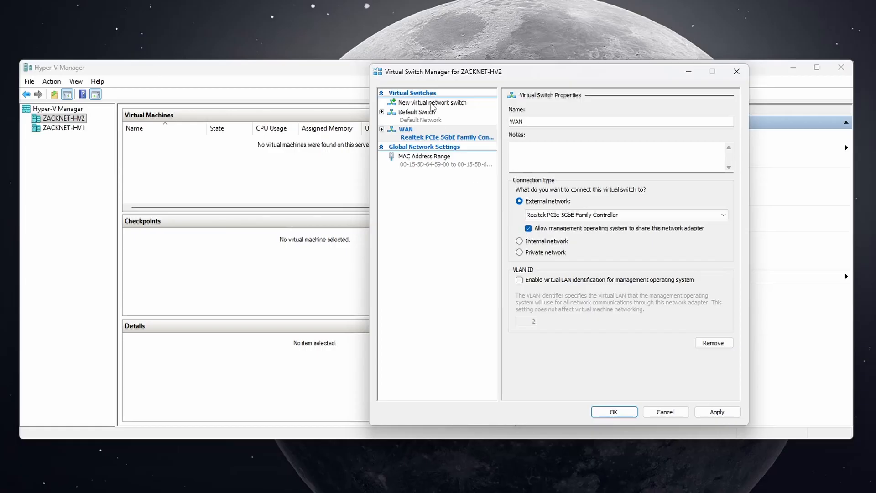
- Add an internal virtual switch named Internal Network on ZACKNET-HV2
click(431, 104)
click(523, 130)
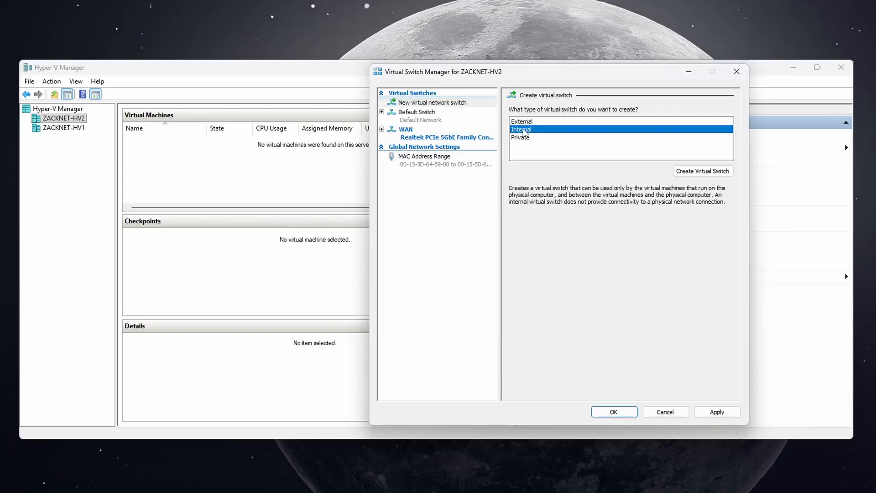
click(693, 174)
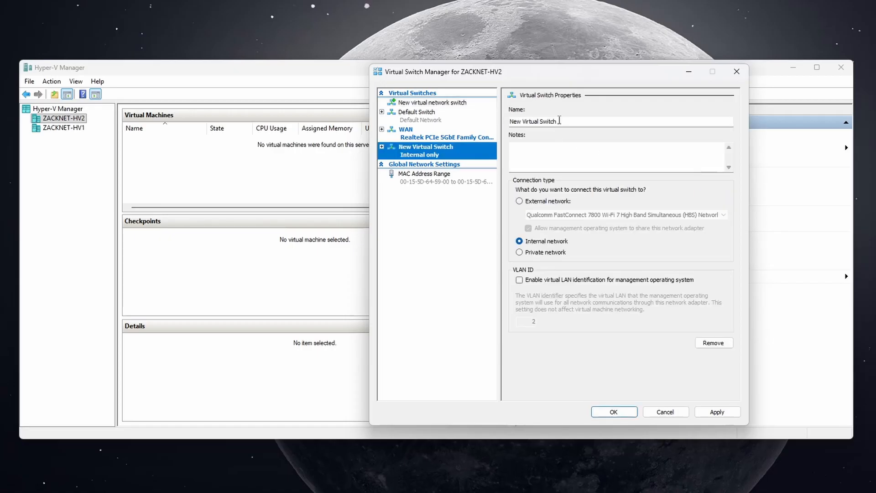
click(560, 121)
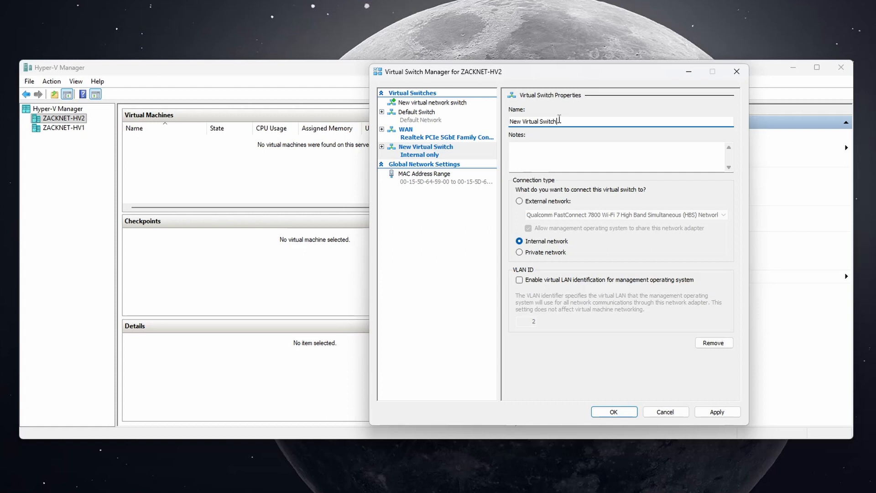
key(ctrl+a)
text(Internal)
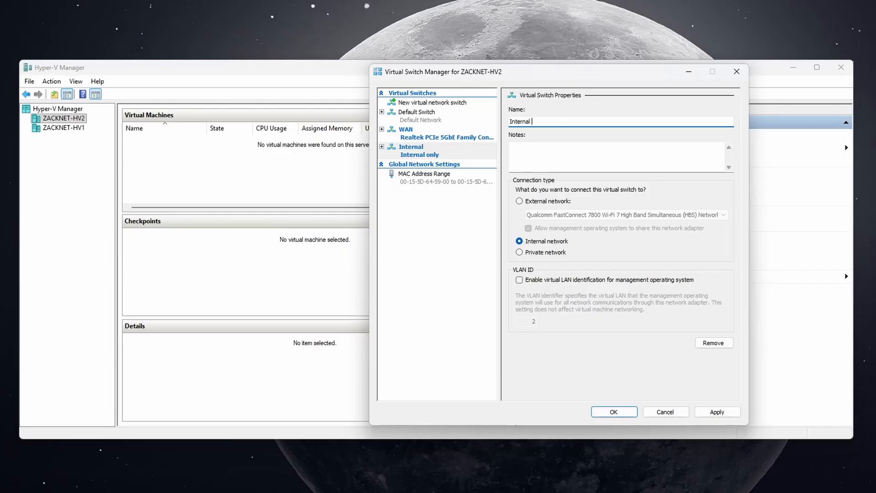
text( Network)
- Apply the pending virtual switch changes on ZACKNET-HV2, accept the possible network disruption, and close Virtual Switch Manager
click(707, 409)
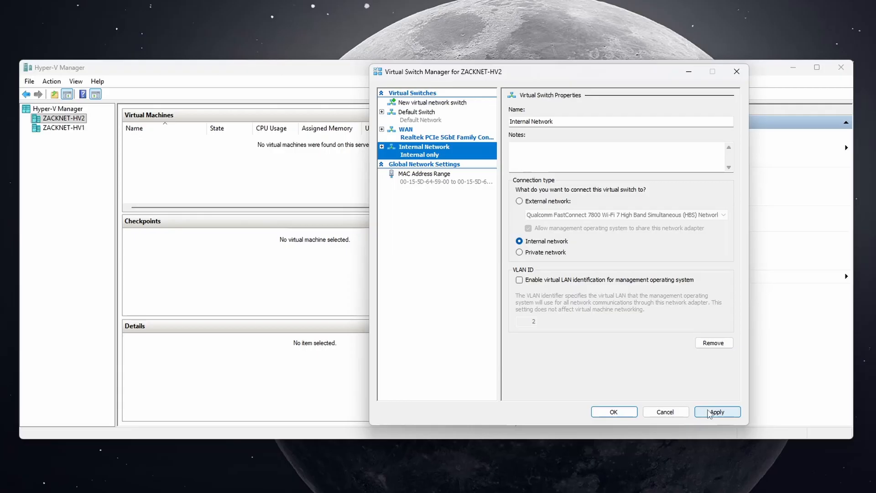
click(708, 412)
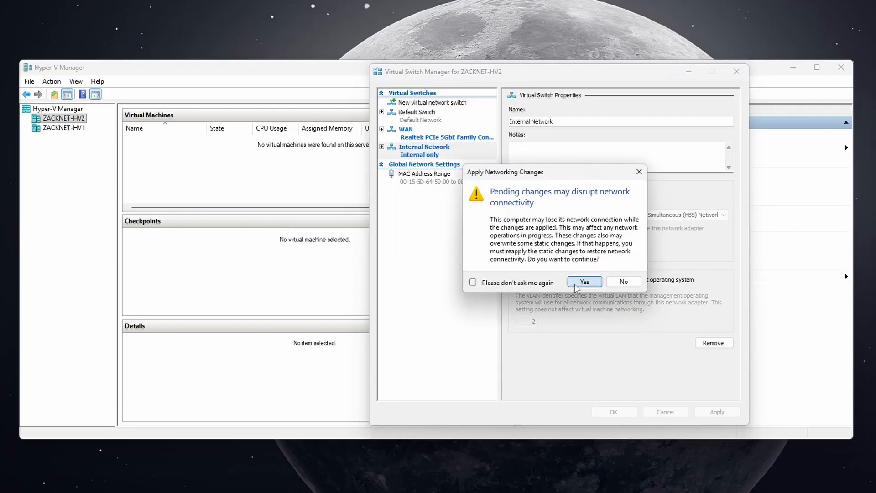
click(575, 286)
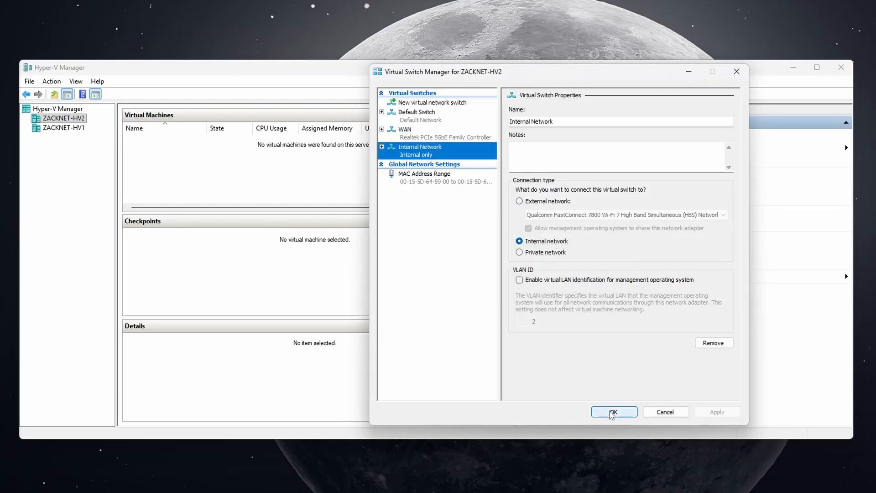
click(611, 411)
- Create and apply an external virtual switch named WAN on ZACKNET-HV1, using the Intel(R) Ethernet Connection (18) I219-V adapter
click(60, 128)
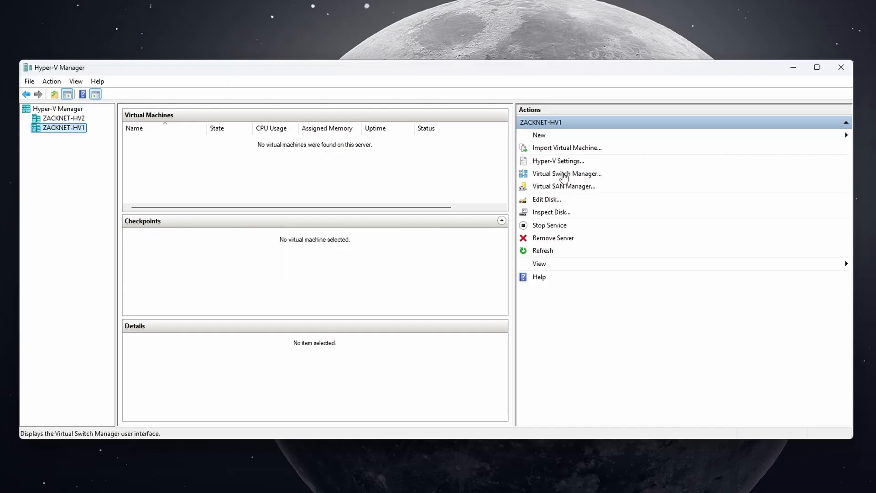
click(564, 176)
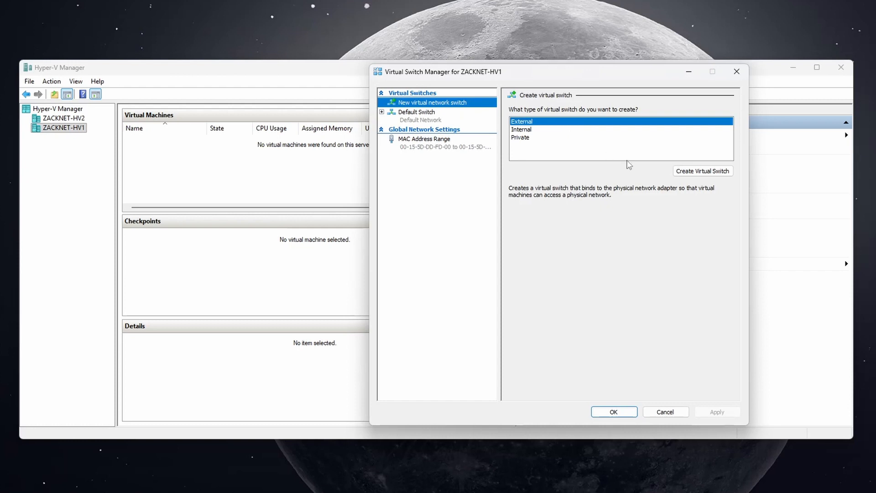
click(680, 173)
click(561, 122)
key(ctrl+a)
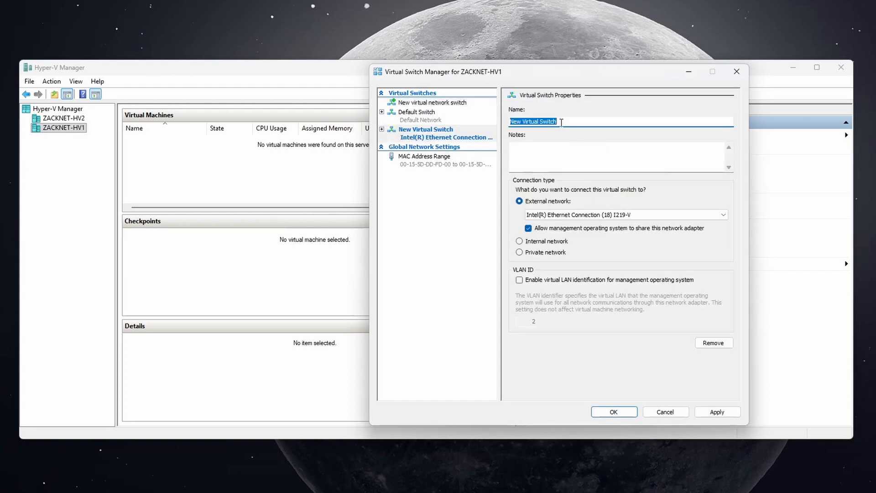
text(WAN)
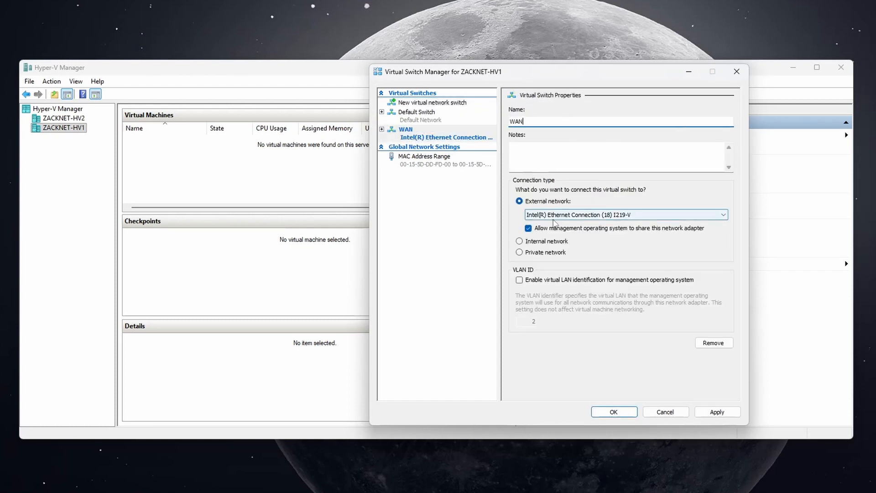
click(552, 219)
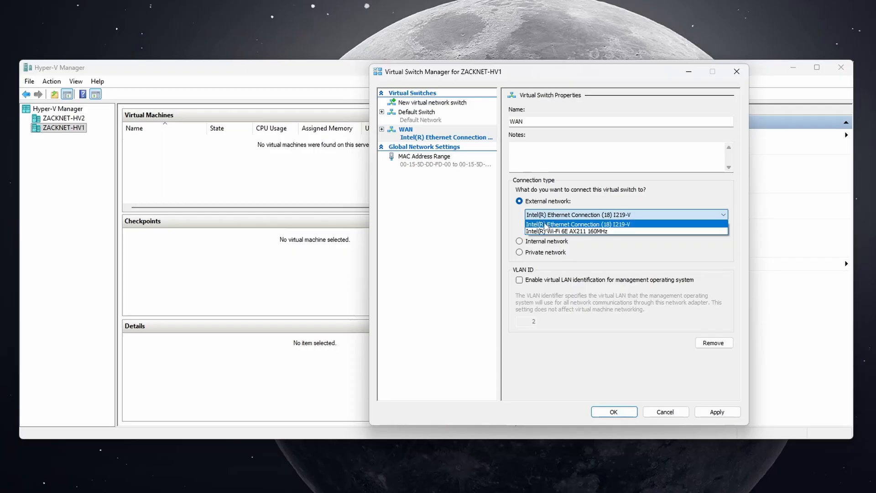
click(540, 224)
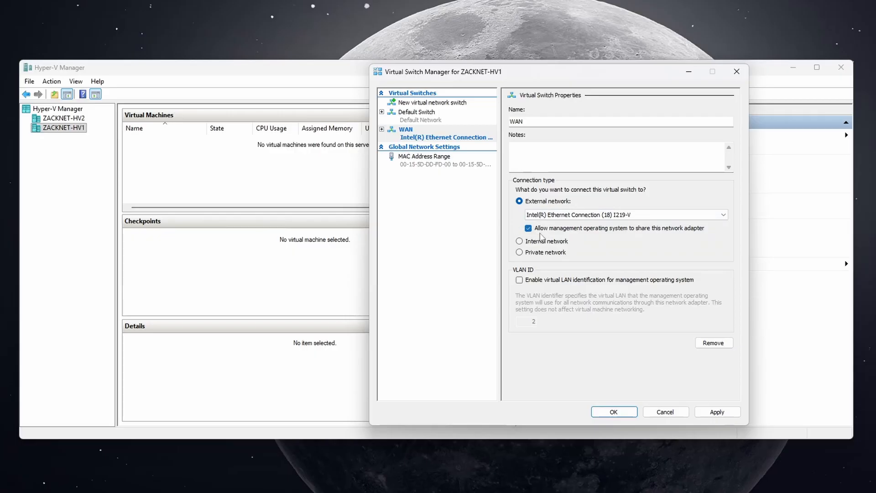
click(712, 411)
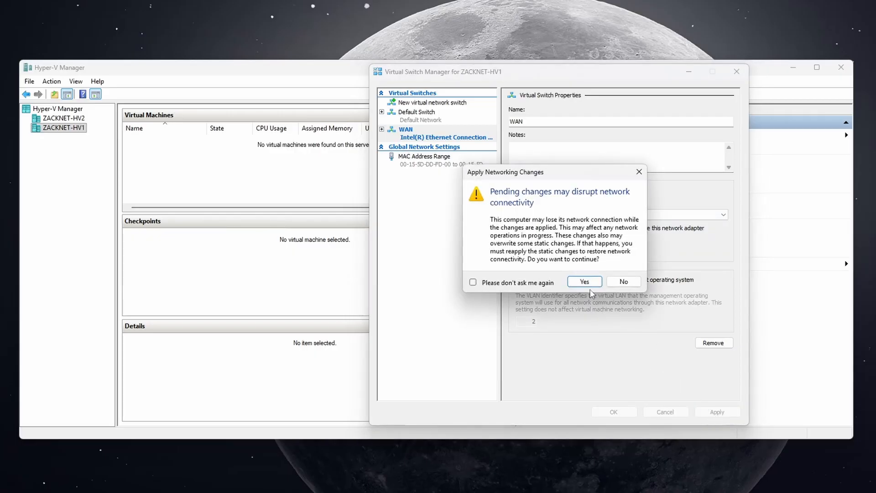
click(586, 284)
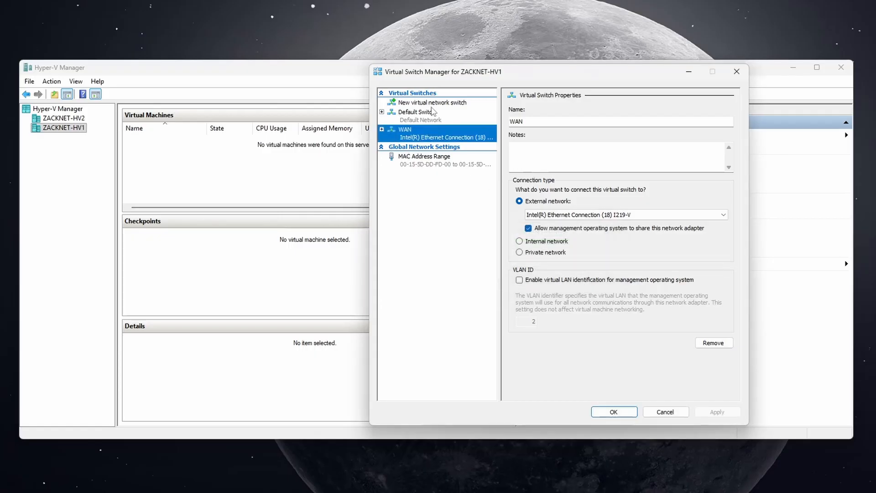
- Create and apply an internal virtual switch named Internal Network on ZACKNET-HV1, closing Virtual Switch Manager
click(433, 103)
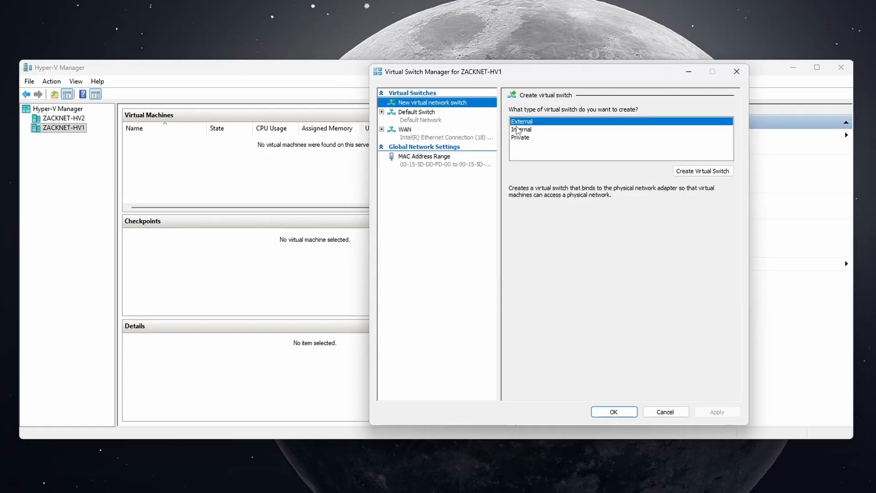
click(517, 130)
click(692, 171)
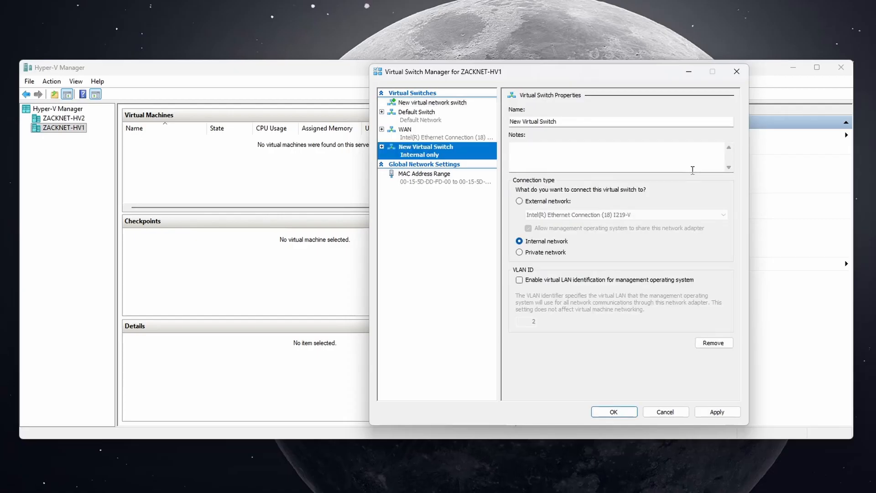
click(560, 122)
key(ctrl+a)
text(I)
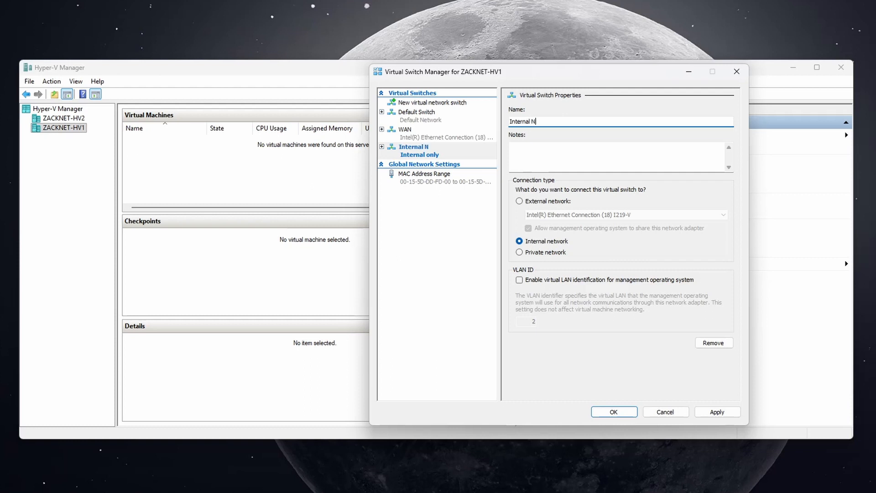
text(nternal Network)
click(706, 410)
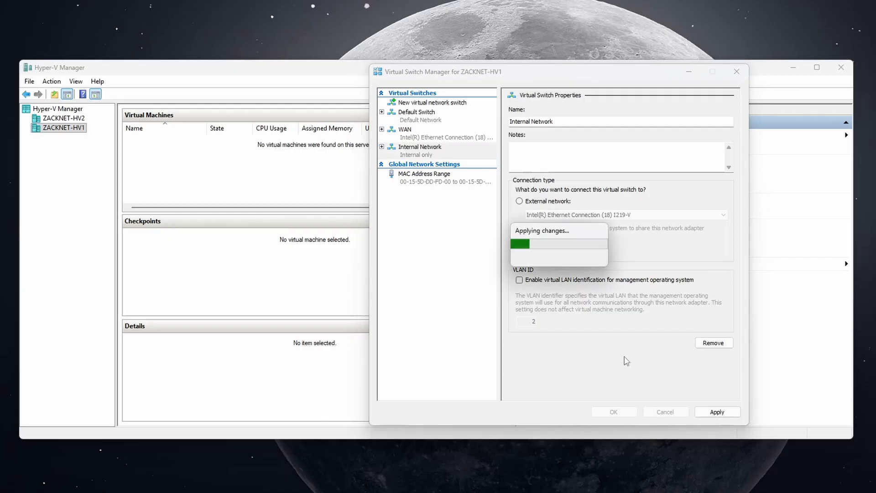
click(613, 412)
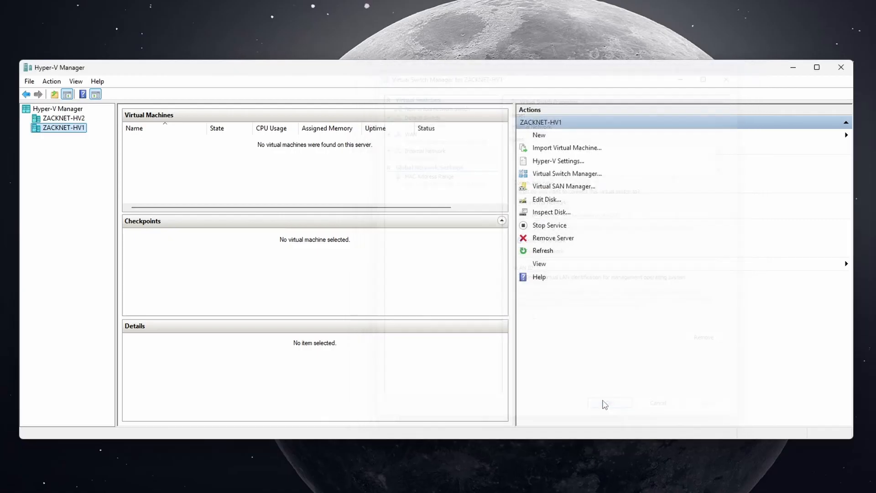